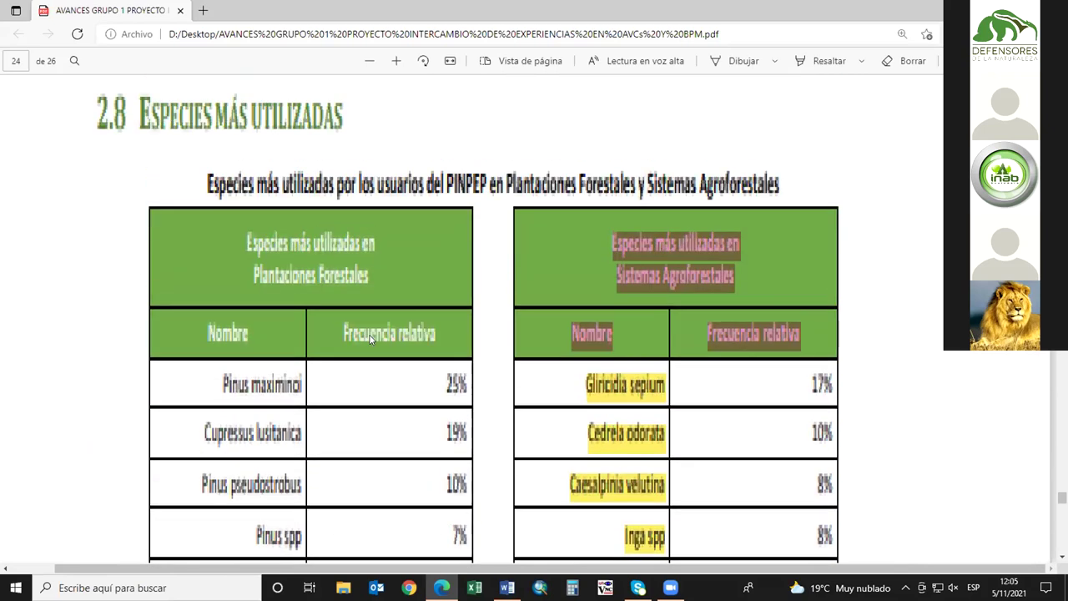
Review the PINPEP statistics tables in the annex, going back from the most-used species on page 24 to the totals on page 22.
scroll(371, 338, up, 4)
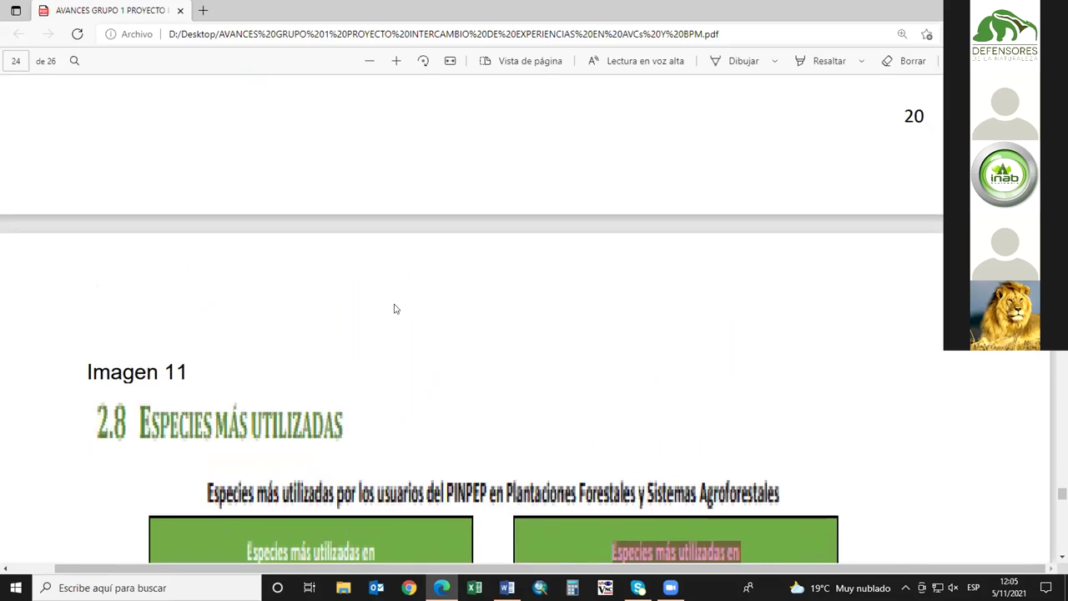
scroll(396, 307, up, 3)
scroll(409, 313, up, 1)
scroll(419, 318, up, 7)
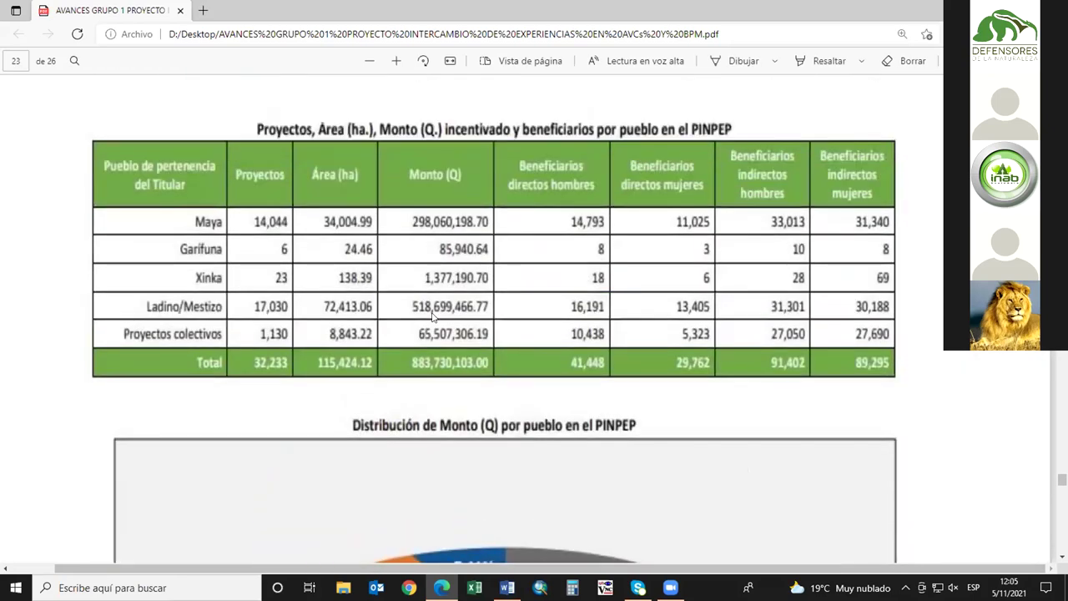
scroll(432, 314, up, 7)
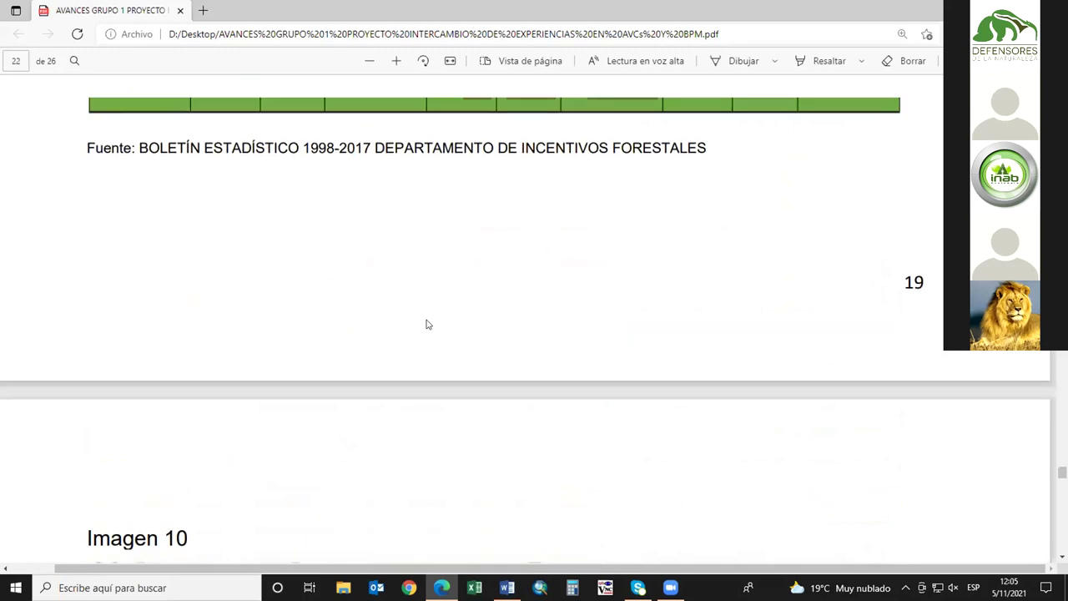
scroll(426, 325, up, 1)
scroll(427, 325, up, 2)
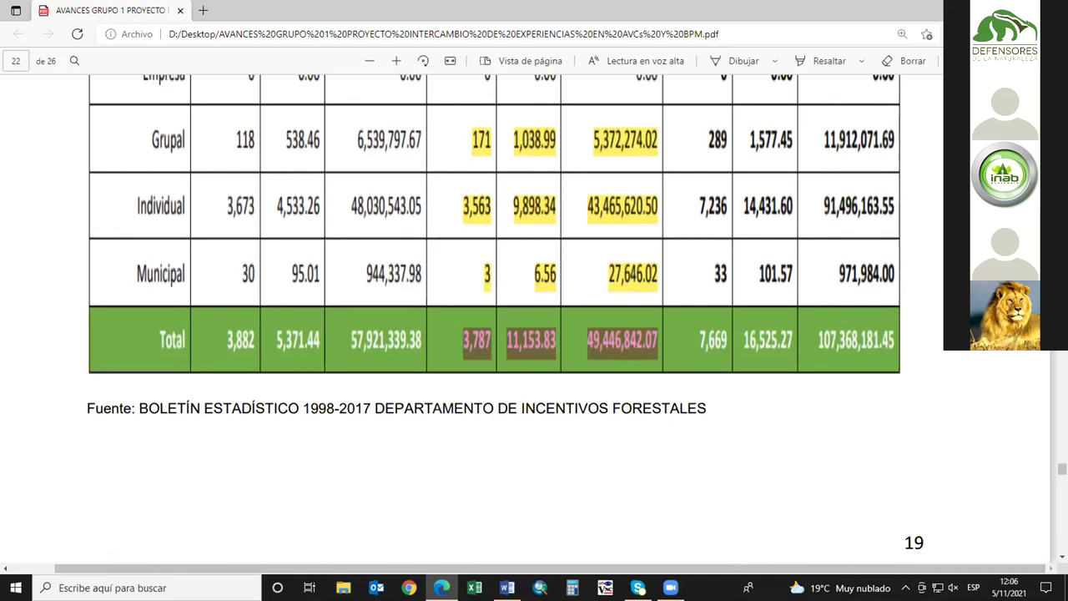
Return to the cover page of the PDF and show the project title.
key(Home)
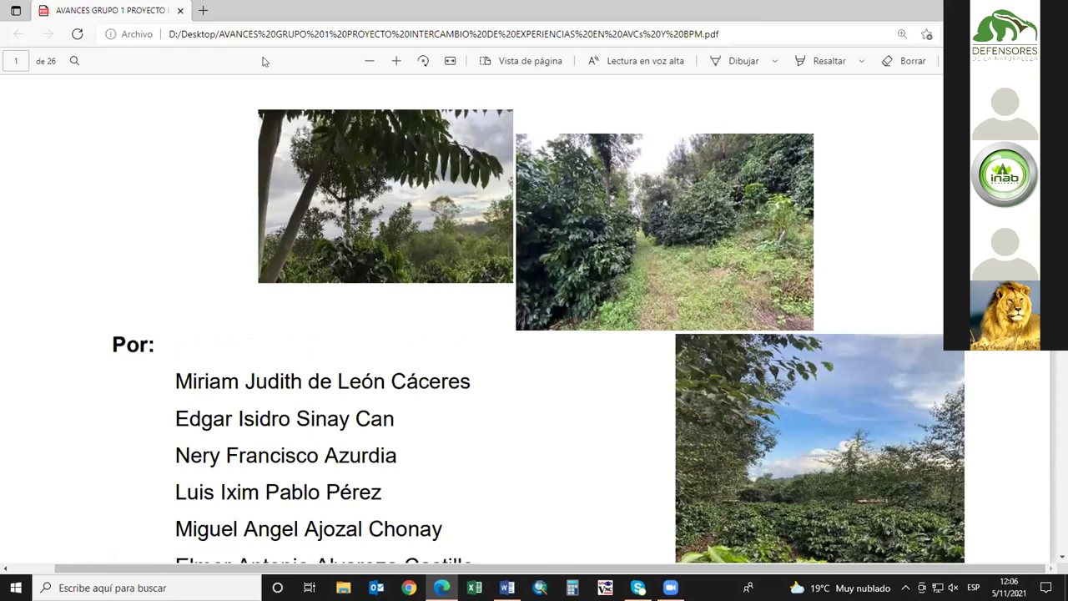
mouse_move(498, 573)
scroll(927, 198, up, 4)
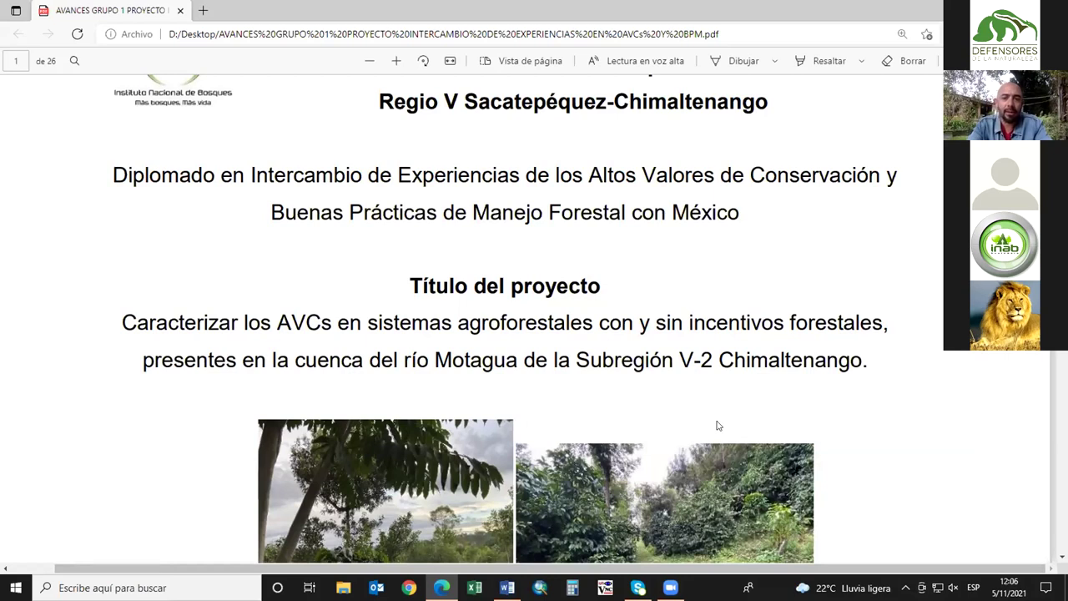
Go from the cover page to the AVC identification matrix on page 8.
scroll(755, 255, down, 3)
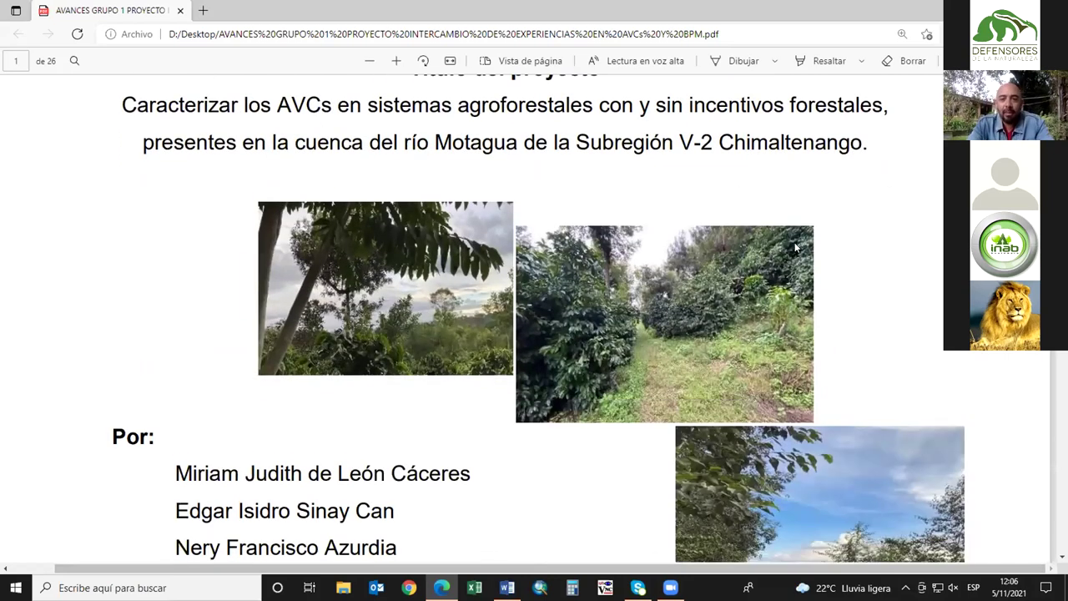
scroll(789, 242, down, 3)
scroll(534, 317, down, 15)
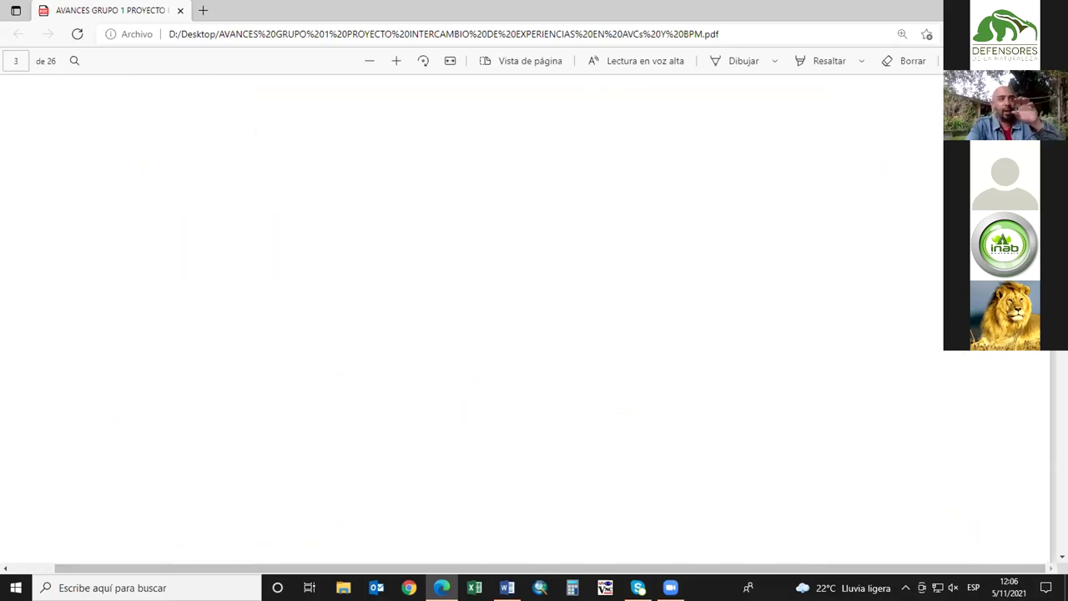
scroll(534, 317, down, 10)
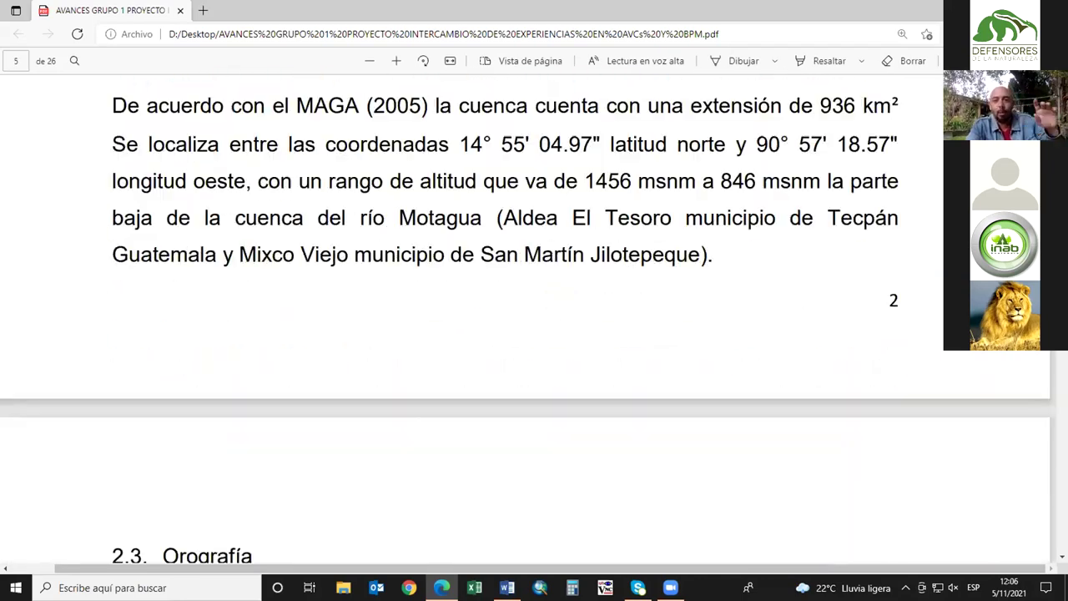
scroll(751, 455, down, 8)
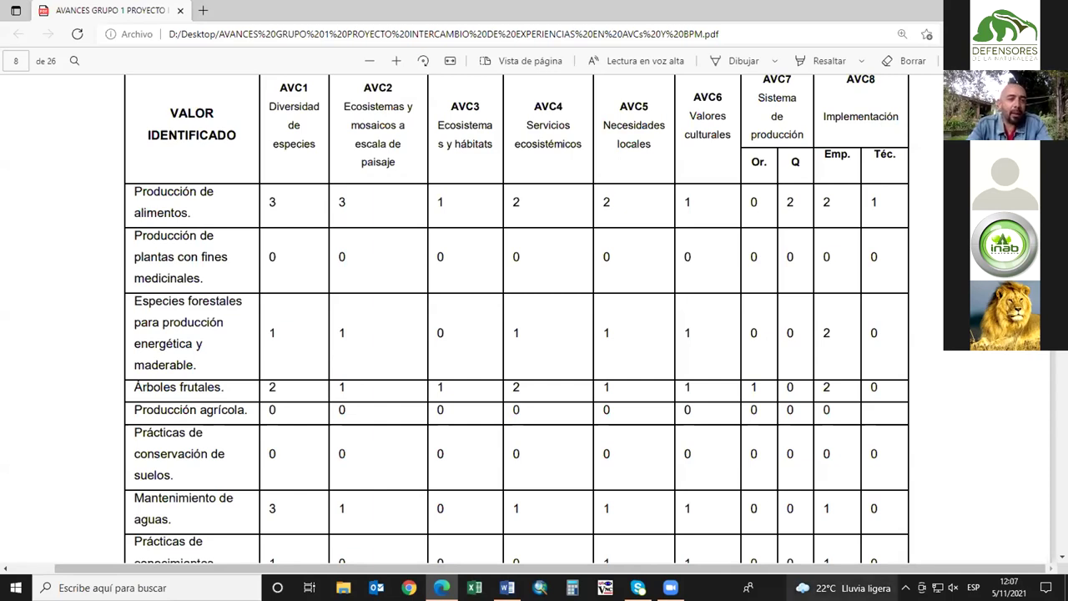
Try the speaker volume at 88 and finally set it to 0.
mouse_move(839, 588)
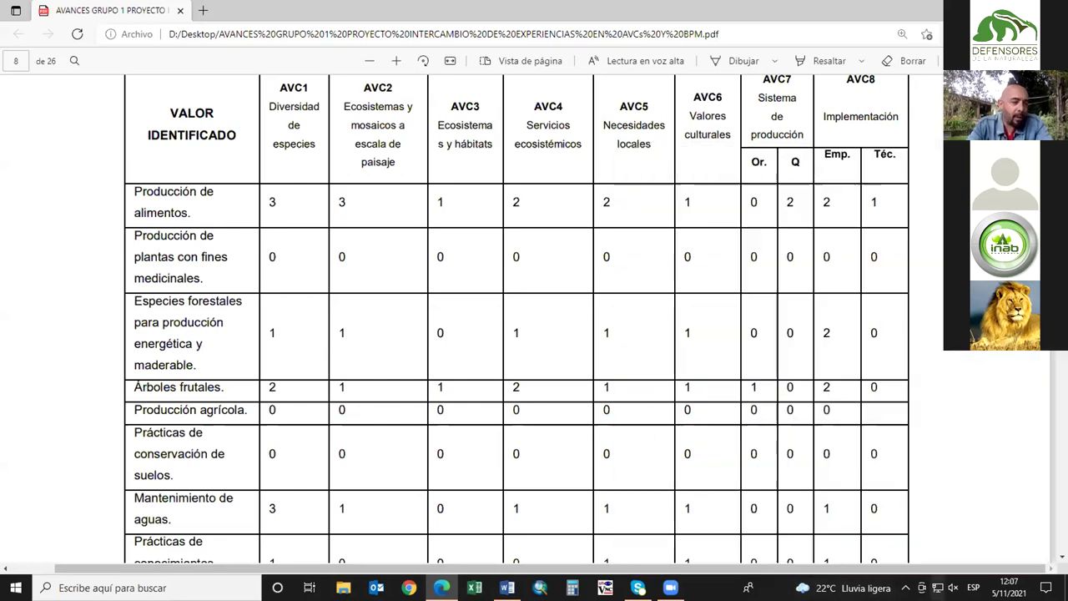
click(953, 588)
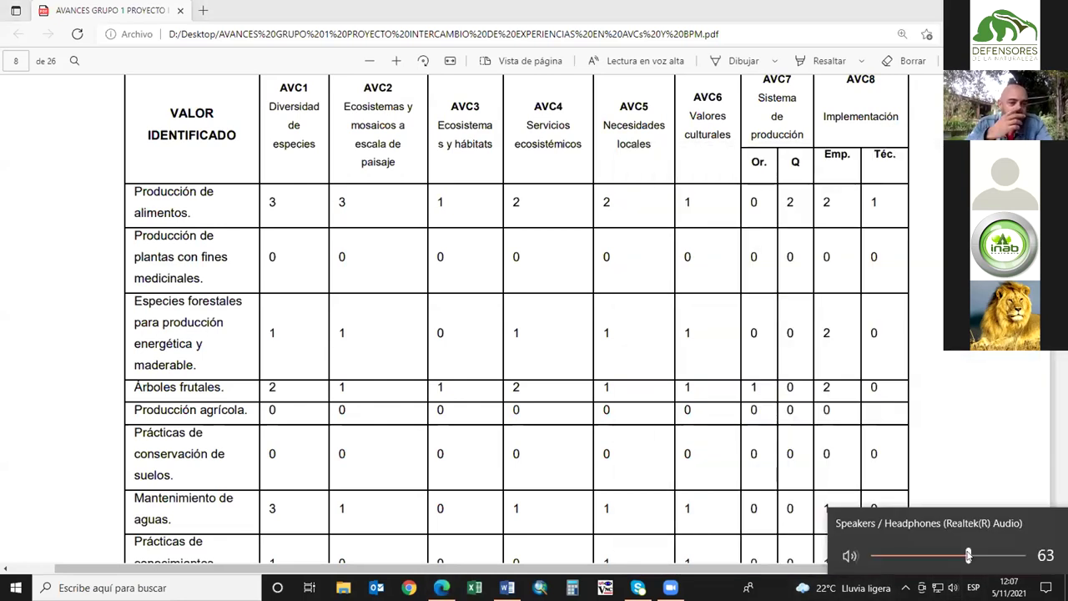
drag(968, 557, 1006, 557)
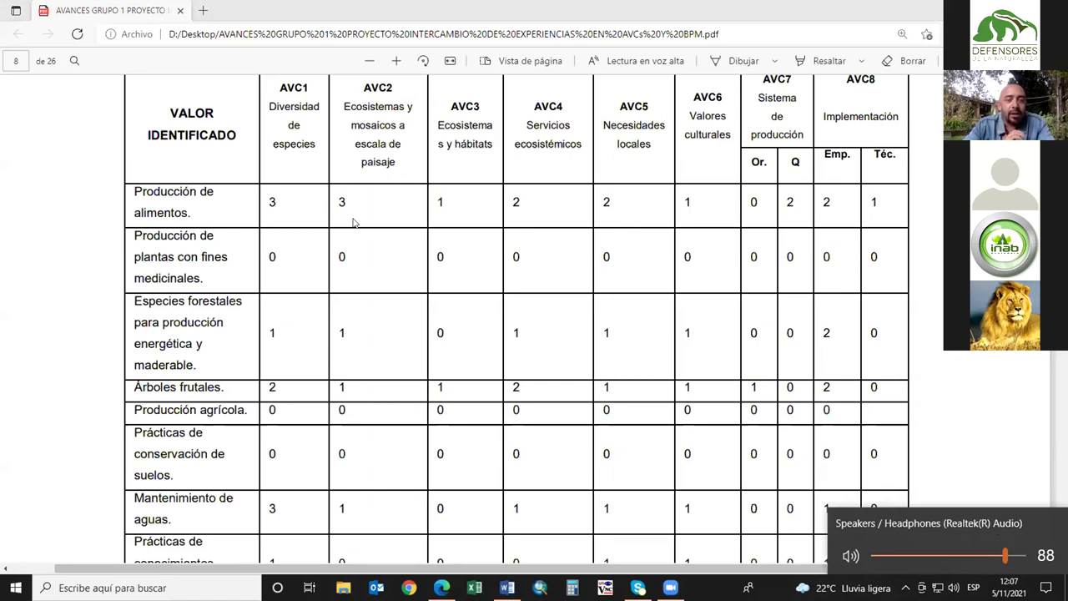
drag(1006, 556, 874, 556)
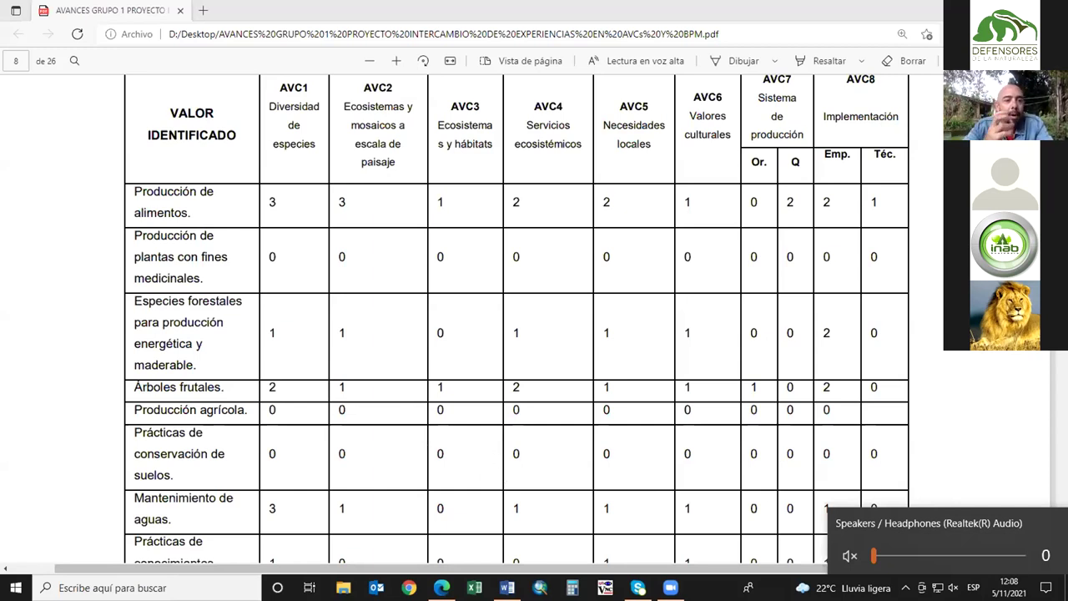
click(826, 569)
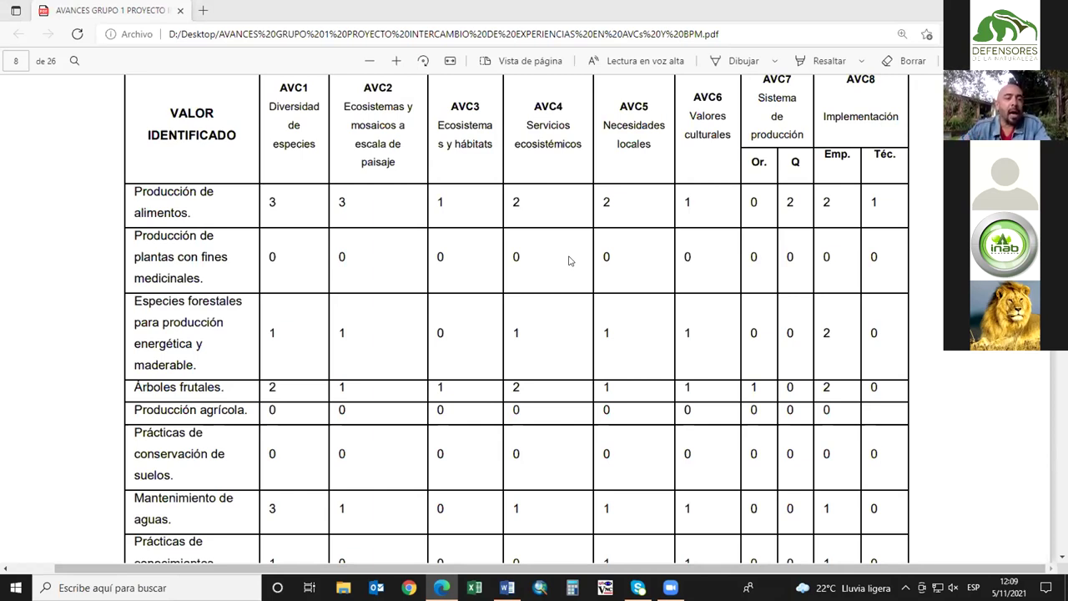
Examine the AVC identification matrix, the note on relevance levels and the species table beneath it on page 8.
scroll(570, 261, down, 1)
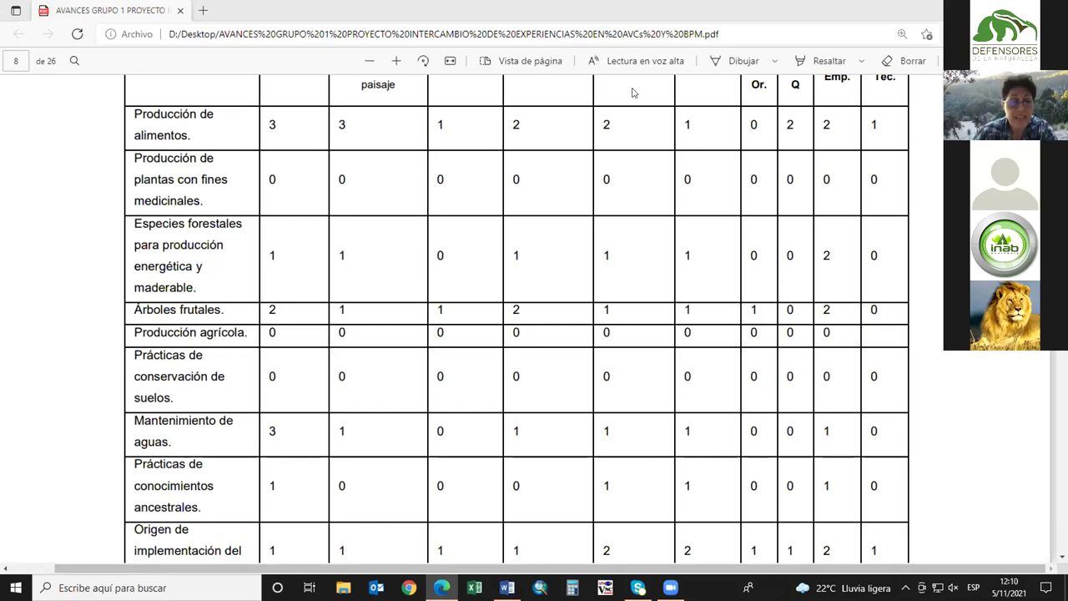
scroll(580, 192, up, 1)
scroll(580, 192, up, 3)
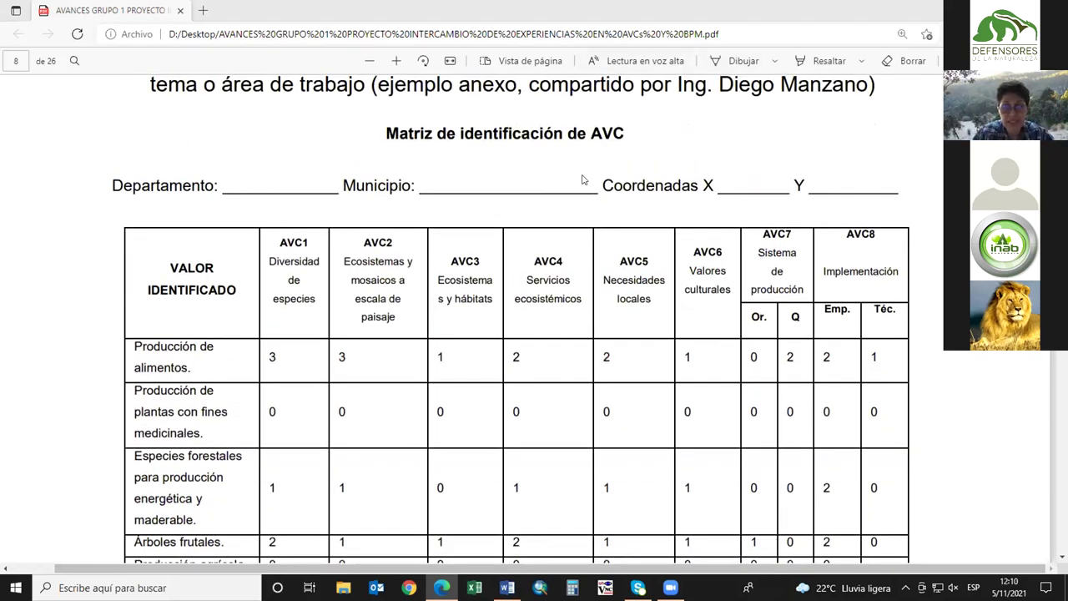
scroll(582, 180, down, 2)
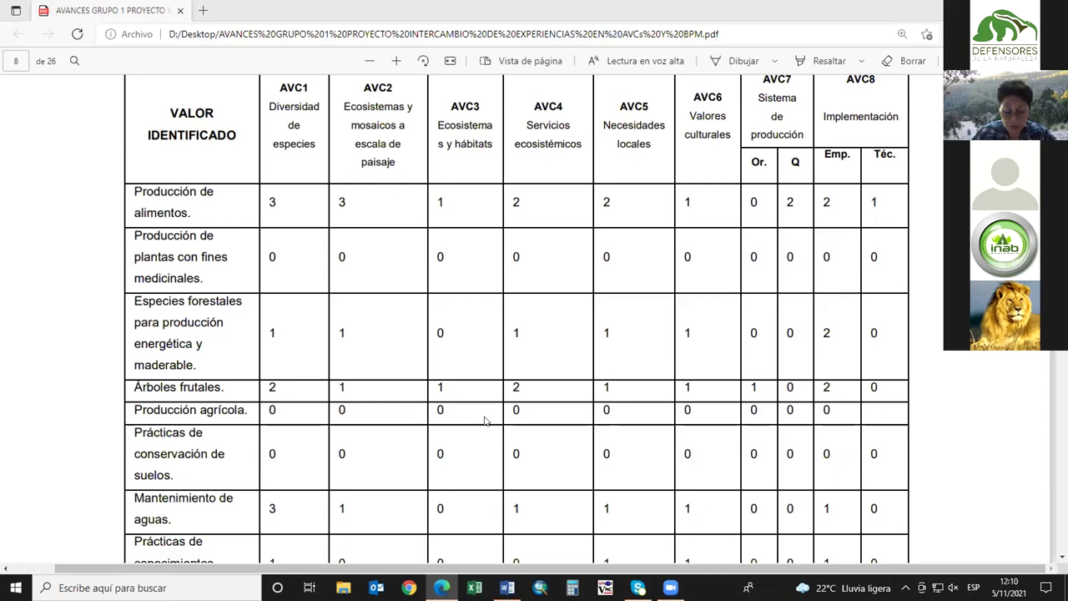
scroll(484, 420, down, 4)
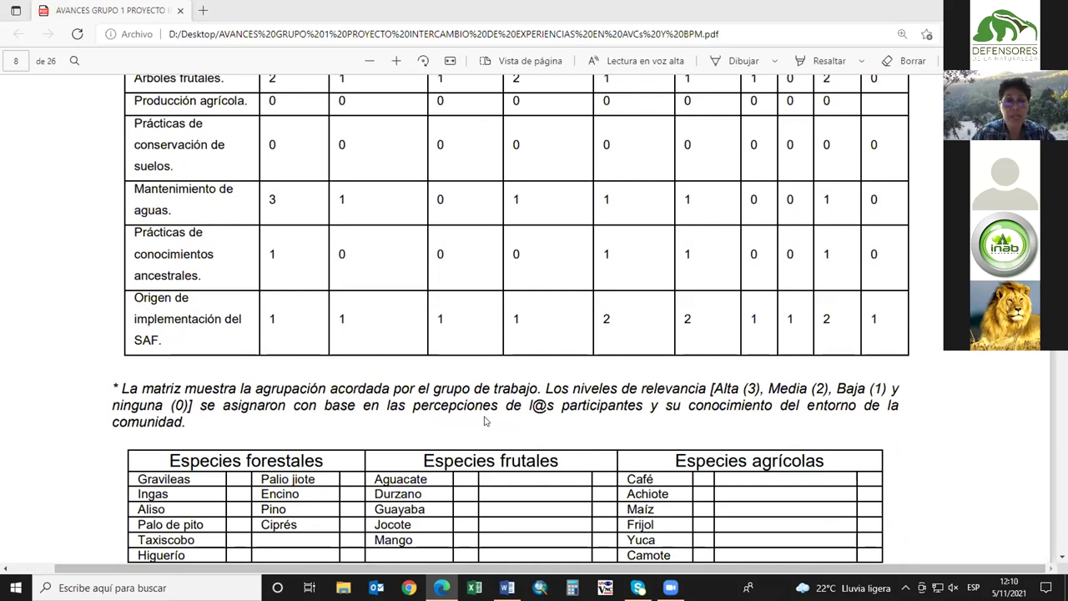
Highlight the AVC1, AVC2 and AVC3 column headings of the matrix in pink.
scroll(490, 380, up, 5)
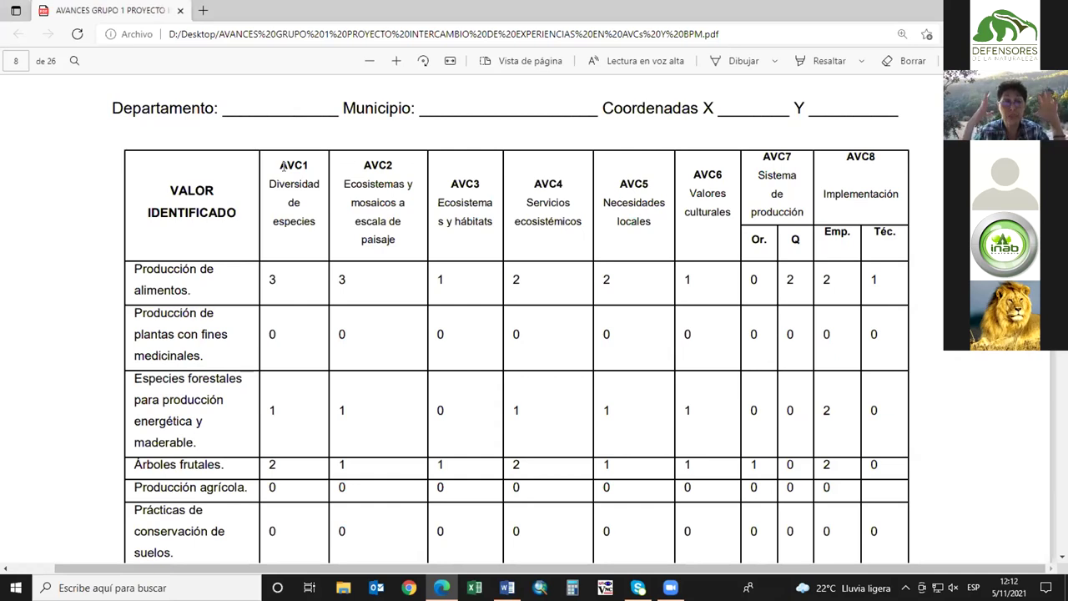
drag(282, 166, 501, 171)
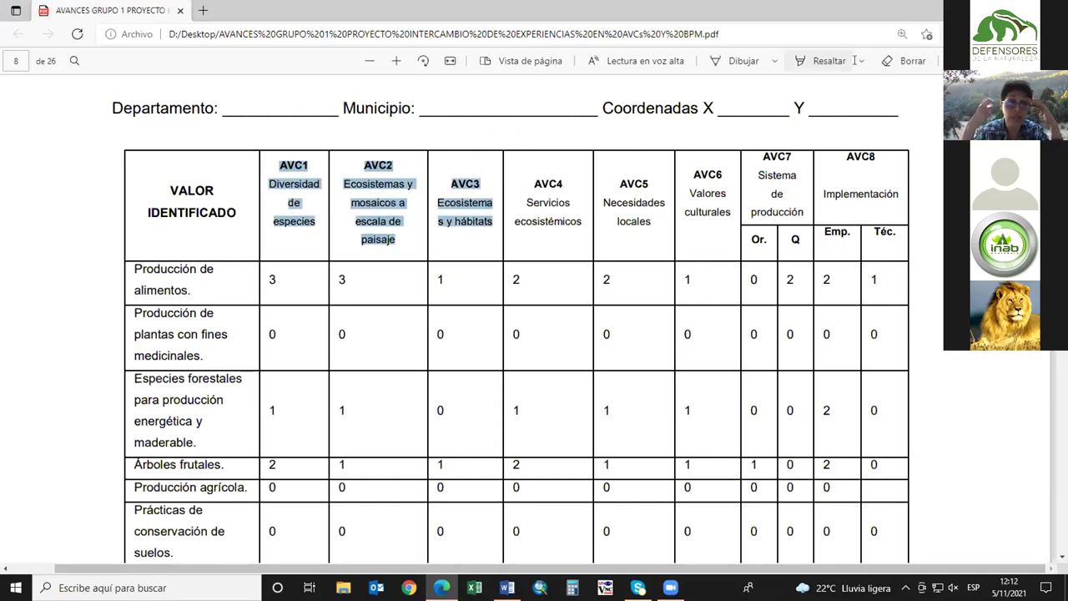
click(856, 61)
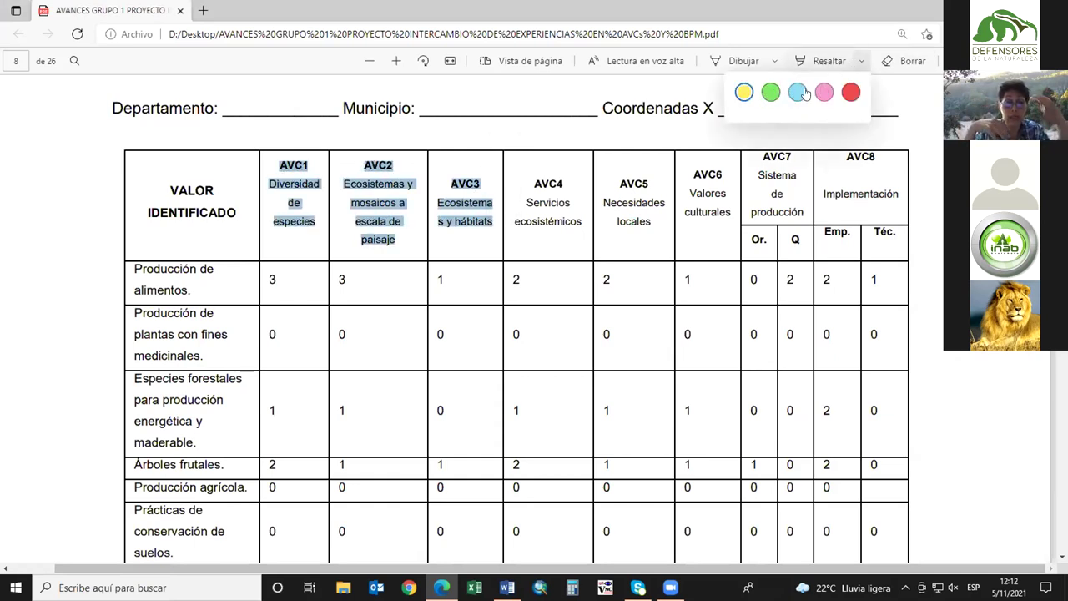
click(823, 93)
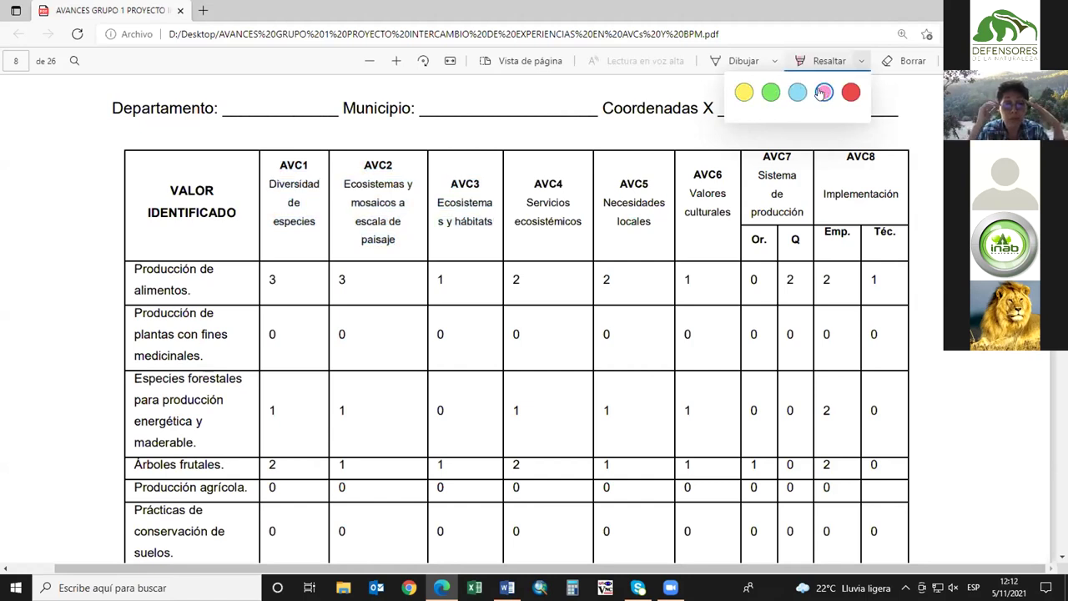
mouse_move(276, 160)
mouse_down()
mouse_move(413, 188)
mouse_move(489, 223)
mouse_up()
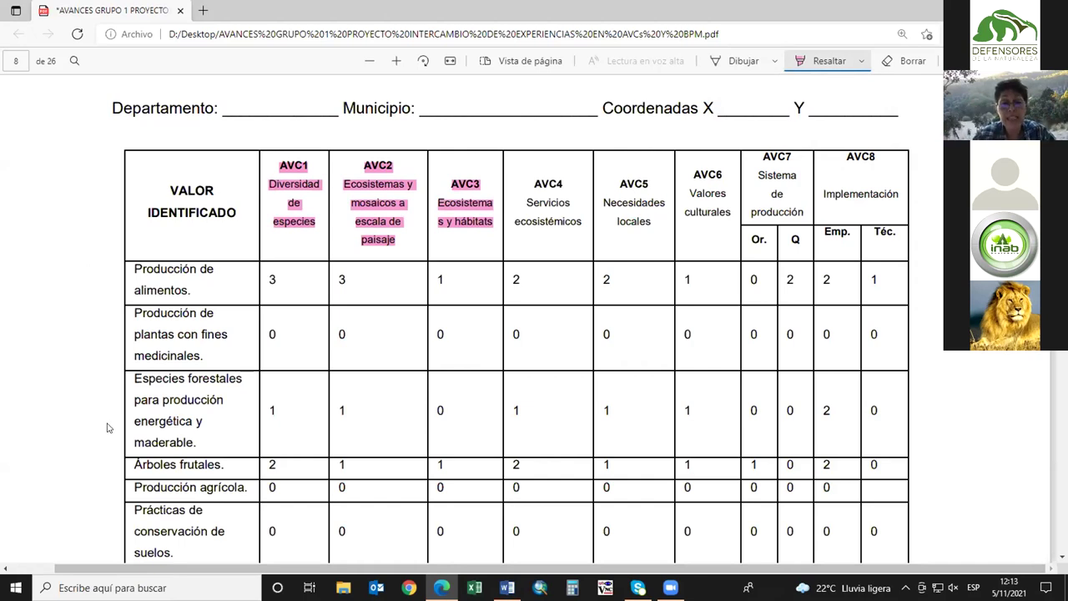
scroll(107, 428, down, 2)
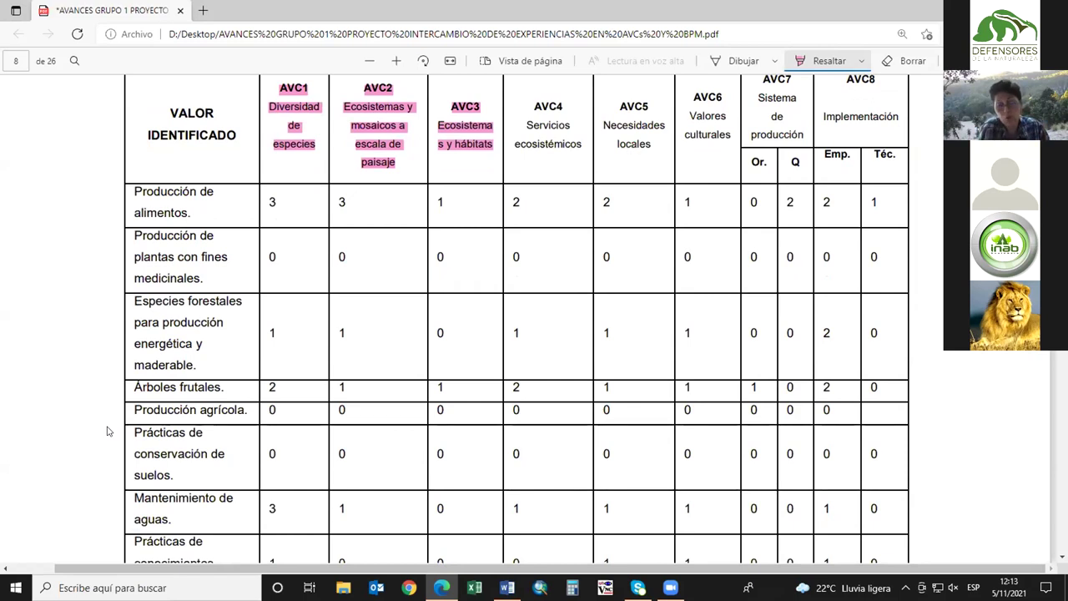
mouse_move(530, 97)
mouse_down()
mouse_move(716, 139)
mouse_move(538, 126)
mouse_move(521, 97)
mouse_up()
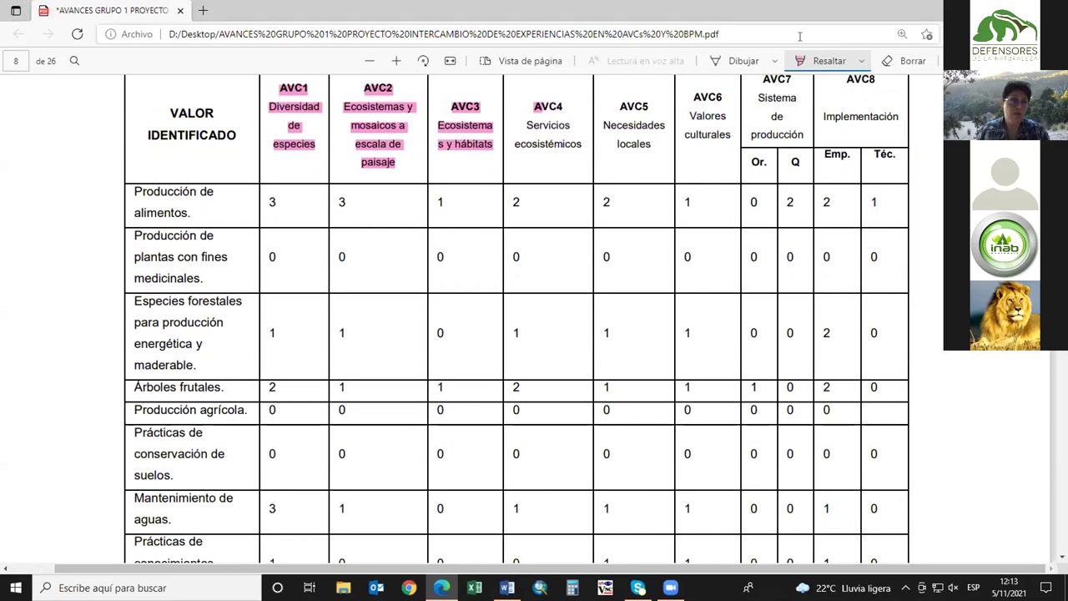
click(900, 61)
click(549, 105)
Highlight the AVC4, AVC5 and AVC6 column headings of the matrix in green.
click(859, 63)
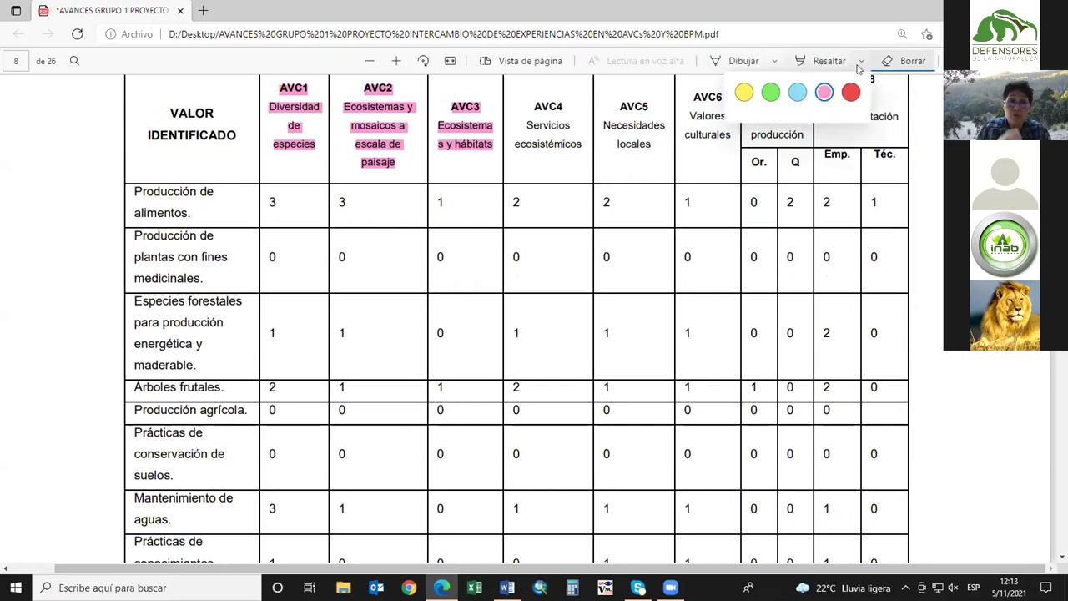
click(770, 92)
mouse_move(529, 101)
mouse_down()
mouse_move(584, 145)
mouse_move(725, 142)
mouse_up()
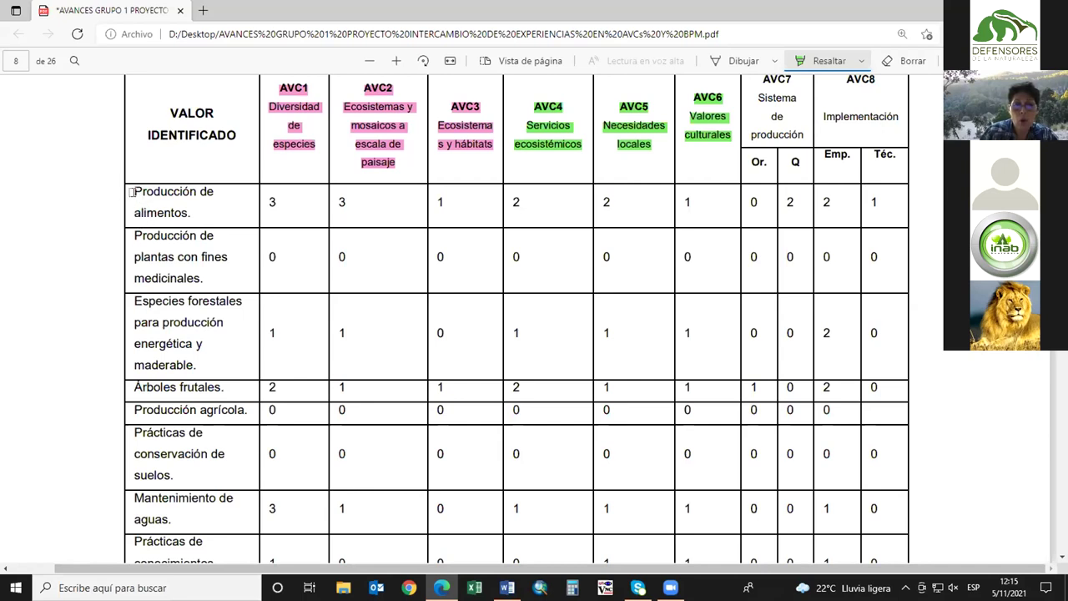
Highlight the row labels "Producción de alimentos" and "Árboles frutales" in light blue.
click(775, 61)
click(857, 62)
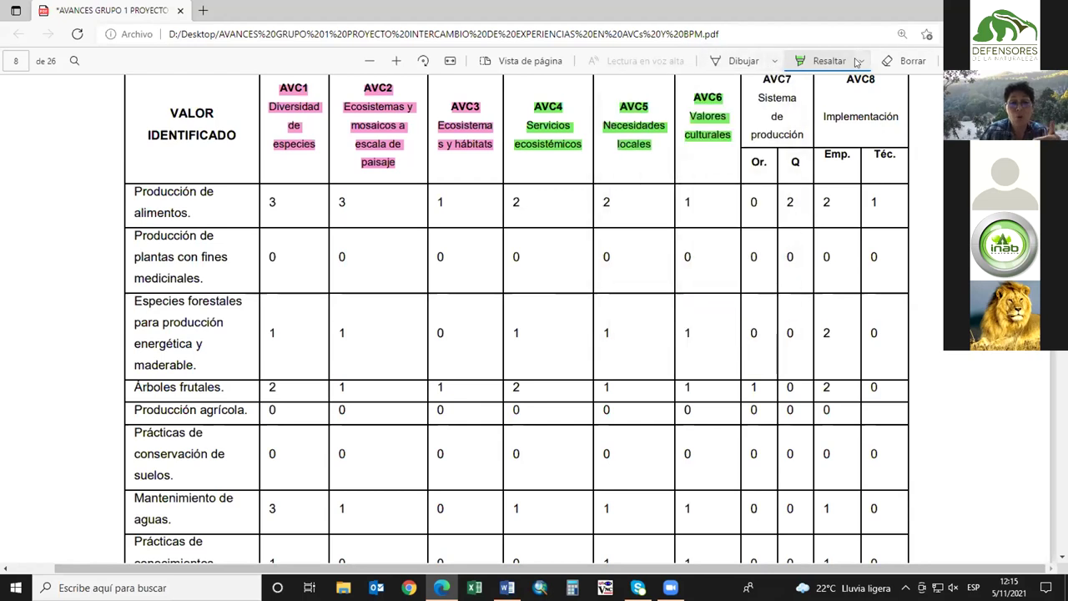
click(857, 62)
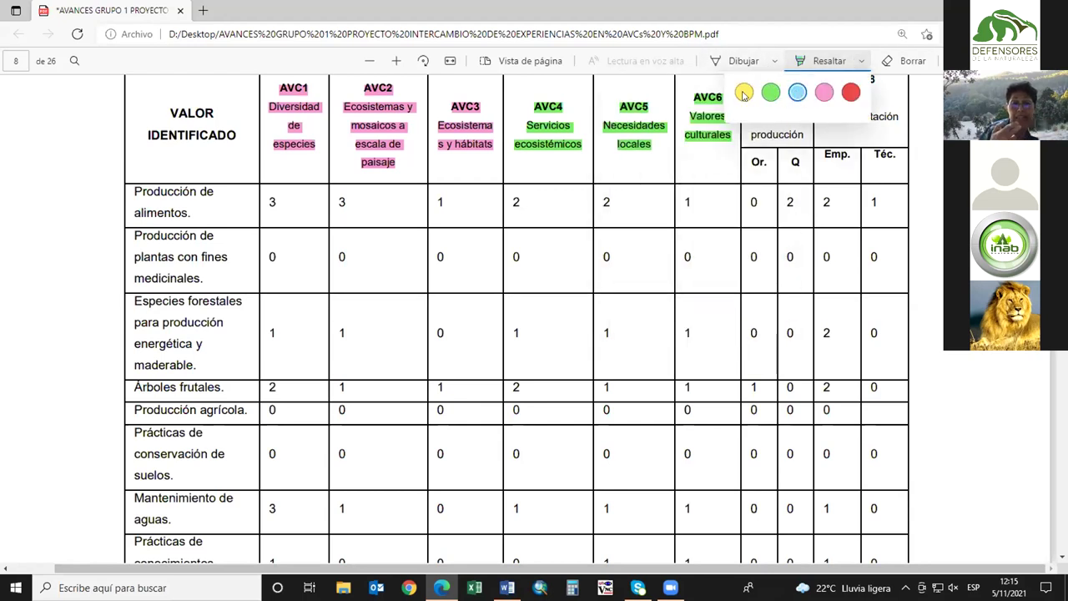
drag(126, 191, 199, 208)
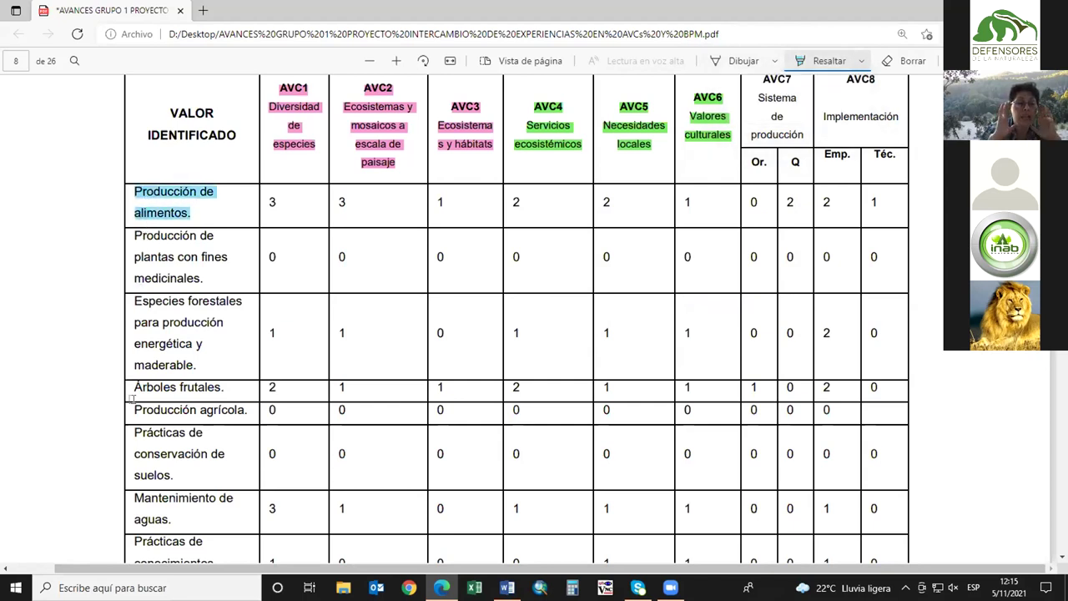
drag(130, 386, 224, 387)
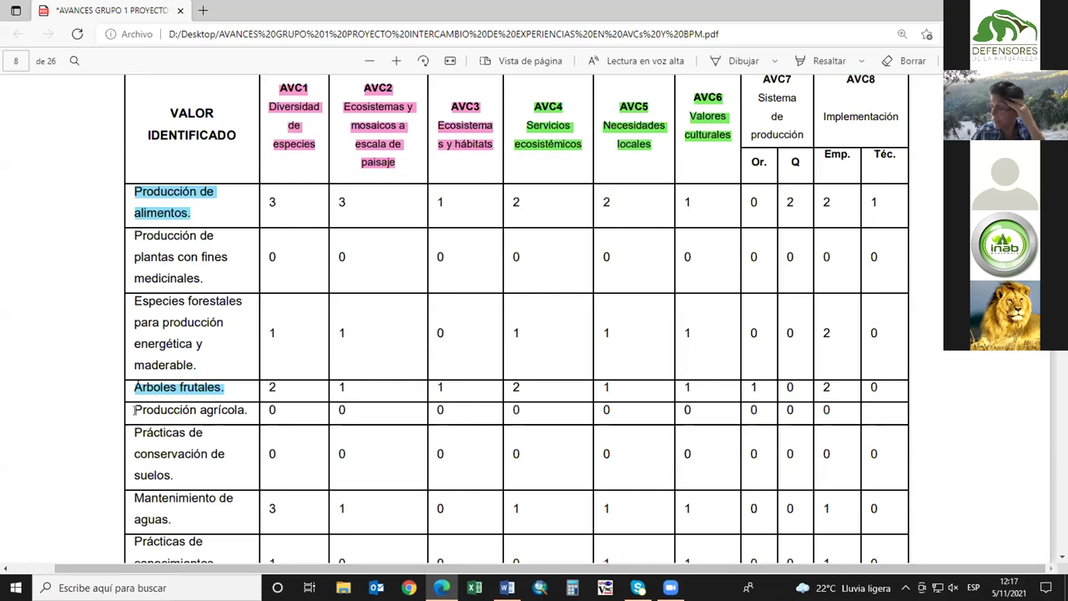
Look past the species table and maps to section 6 on page 13, about the feasibility of adopting AVCs and BPM.
scroll(182, 464, down, 2)
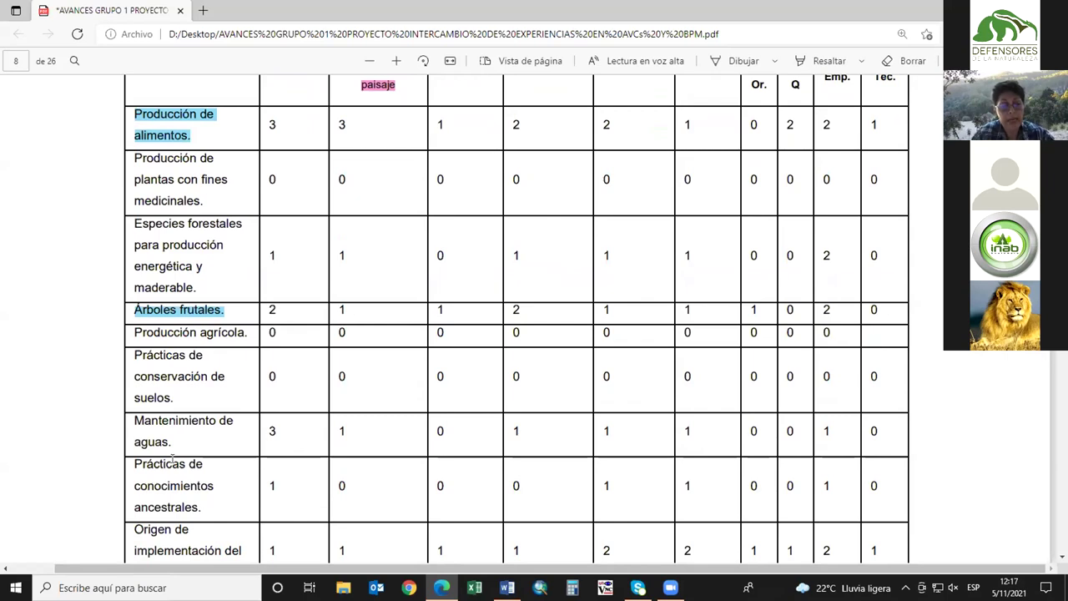
scroll(173, 458, down, 1)
scroll(173, 458, down, 10)
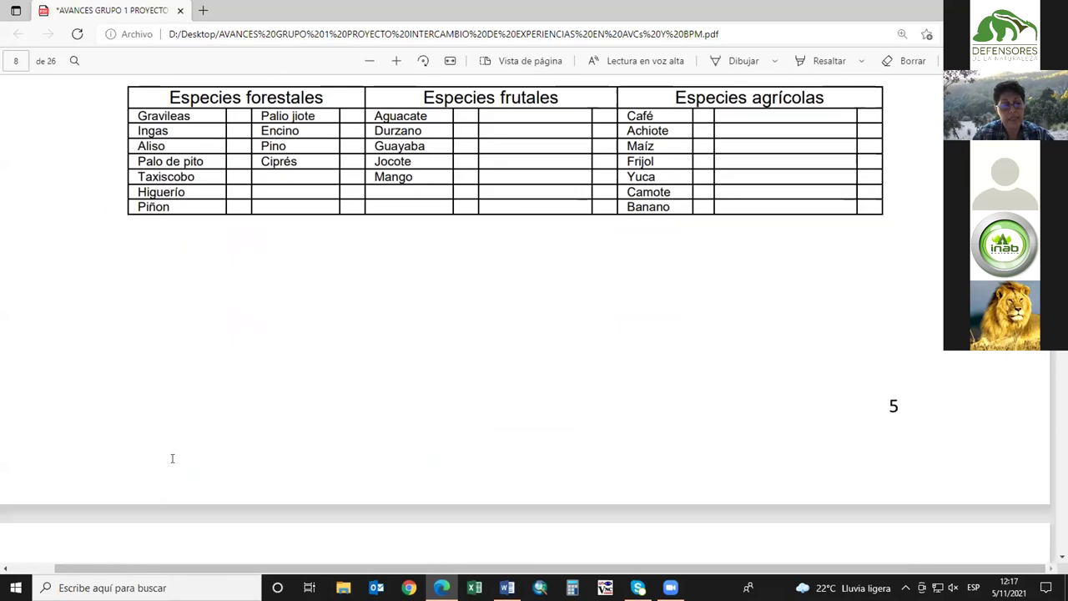
scroll(173, 458, down, 5)
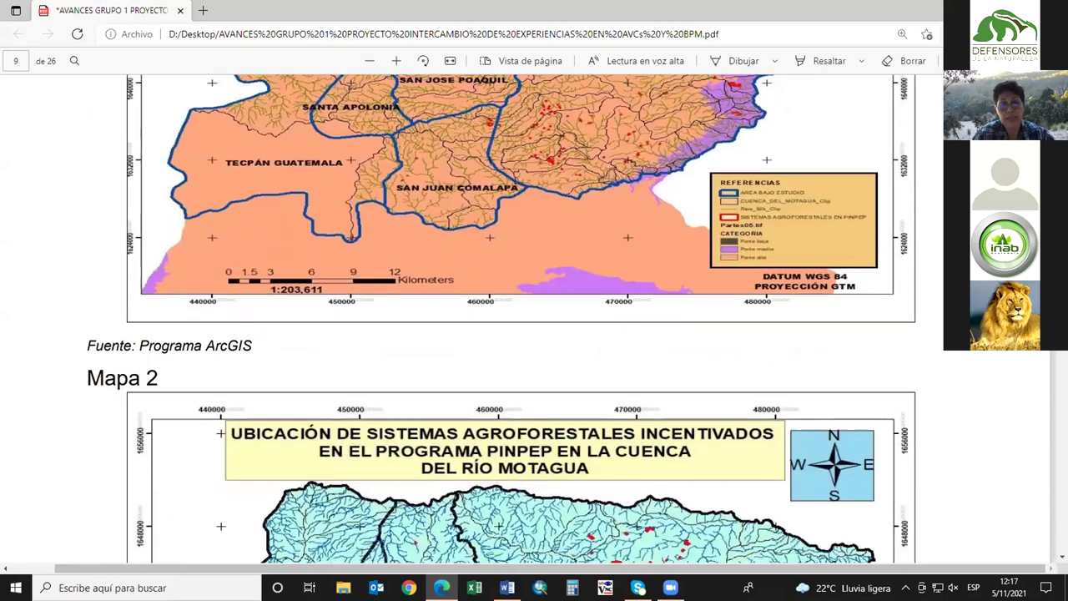
scroll(173, 458, down, 20)
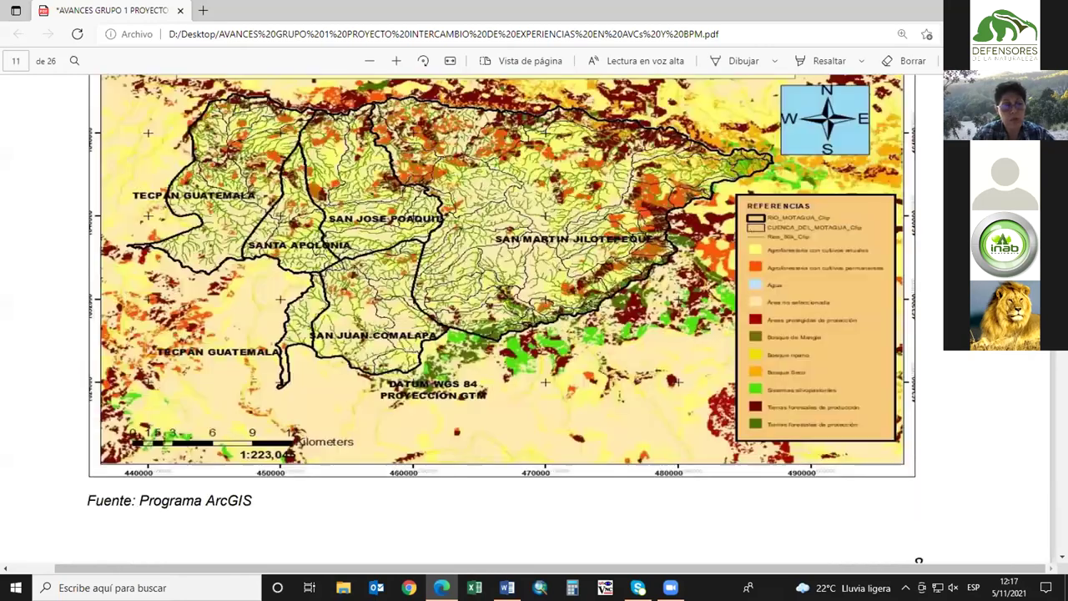
scroll(534, 317, down, 10)
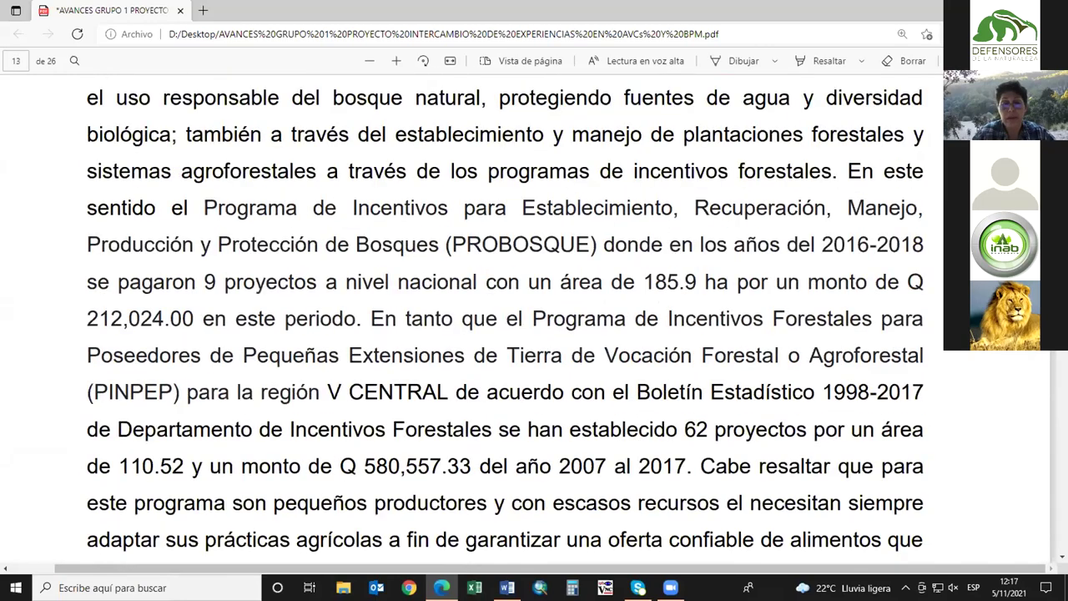
scroll(535, 318, up, 3)
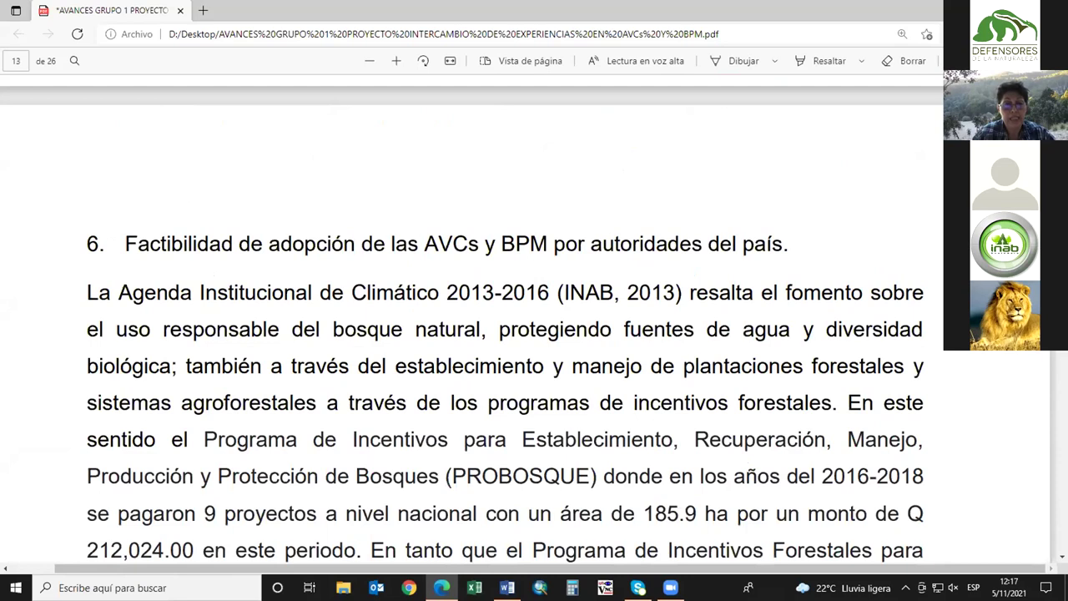